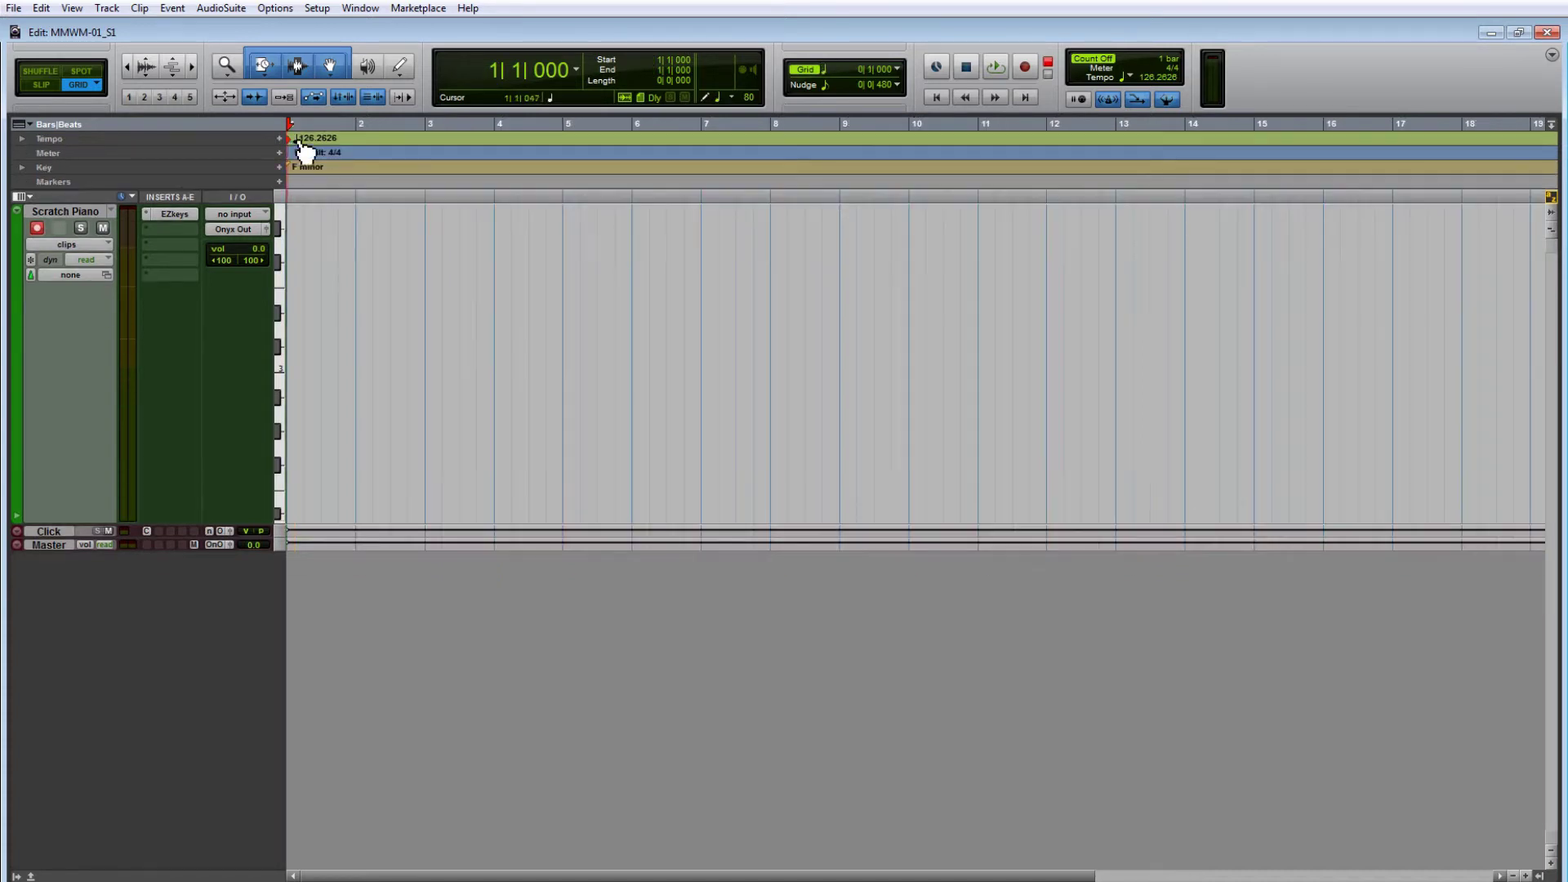
# - Add song section markers Intro at bar 1, Verse-A at bar 9 and Chorus-A at bar 17
pyautogui.click(279, 181)
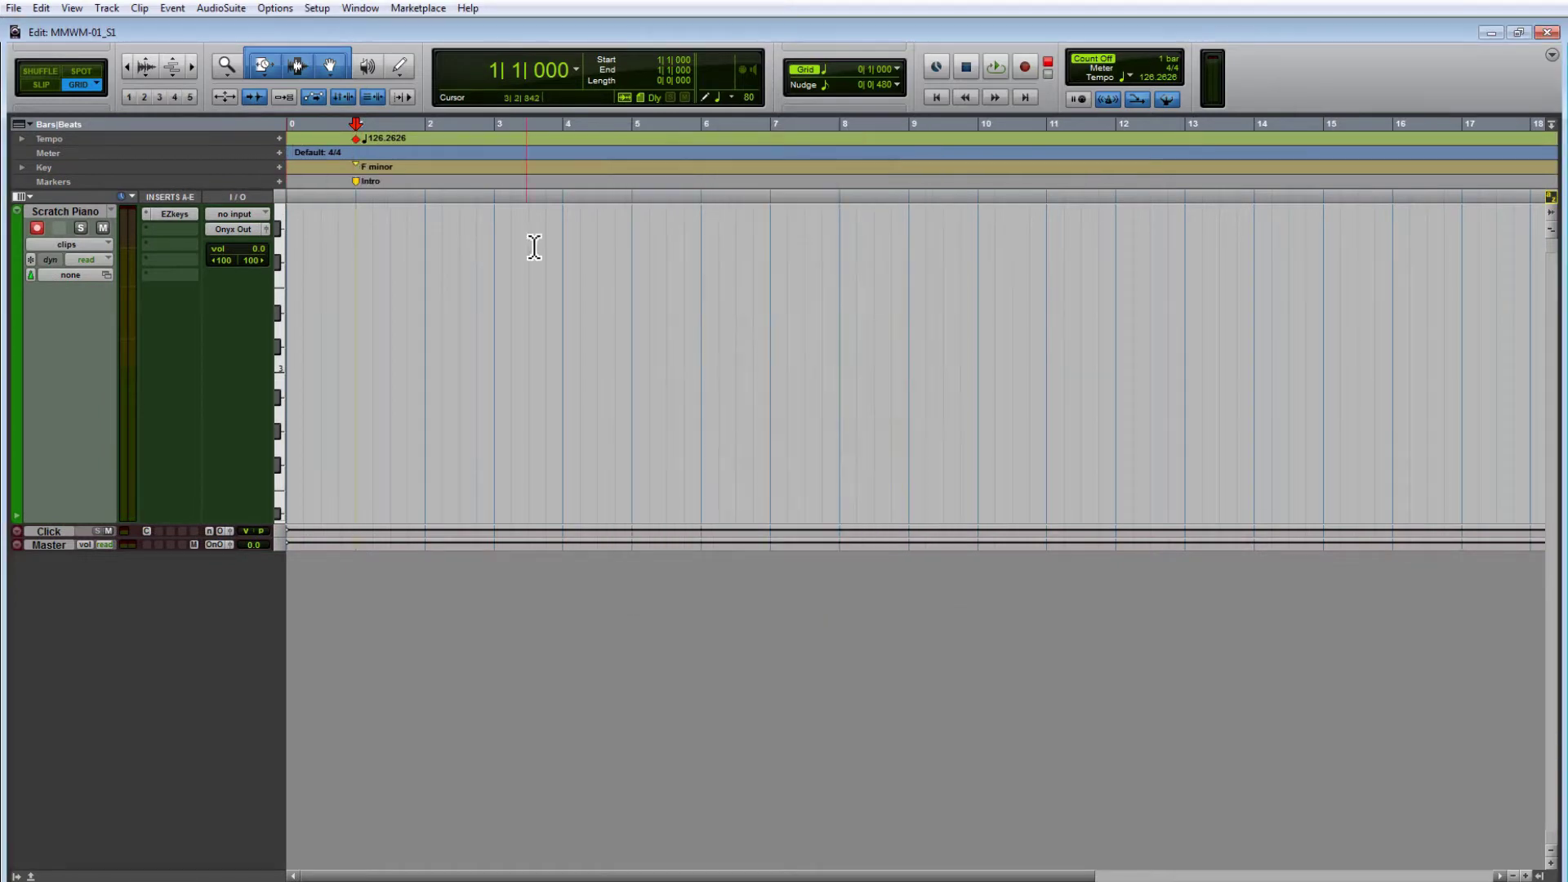
pyautogui.click(278, 180)
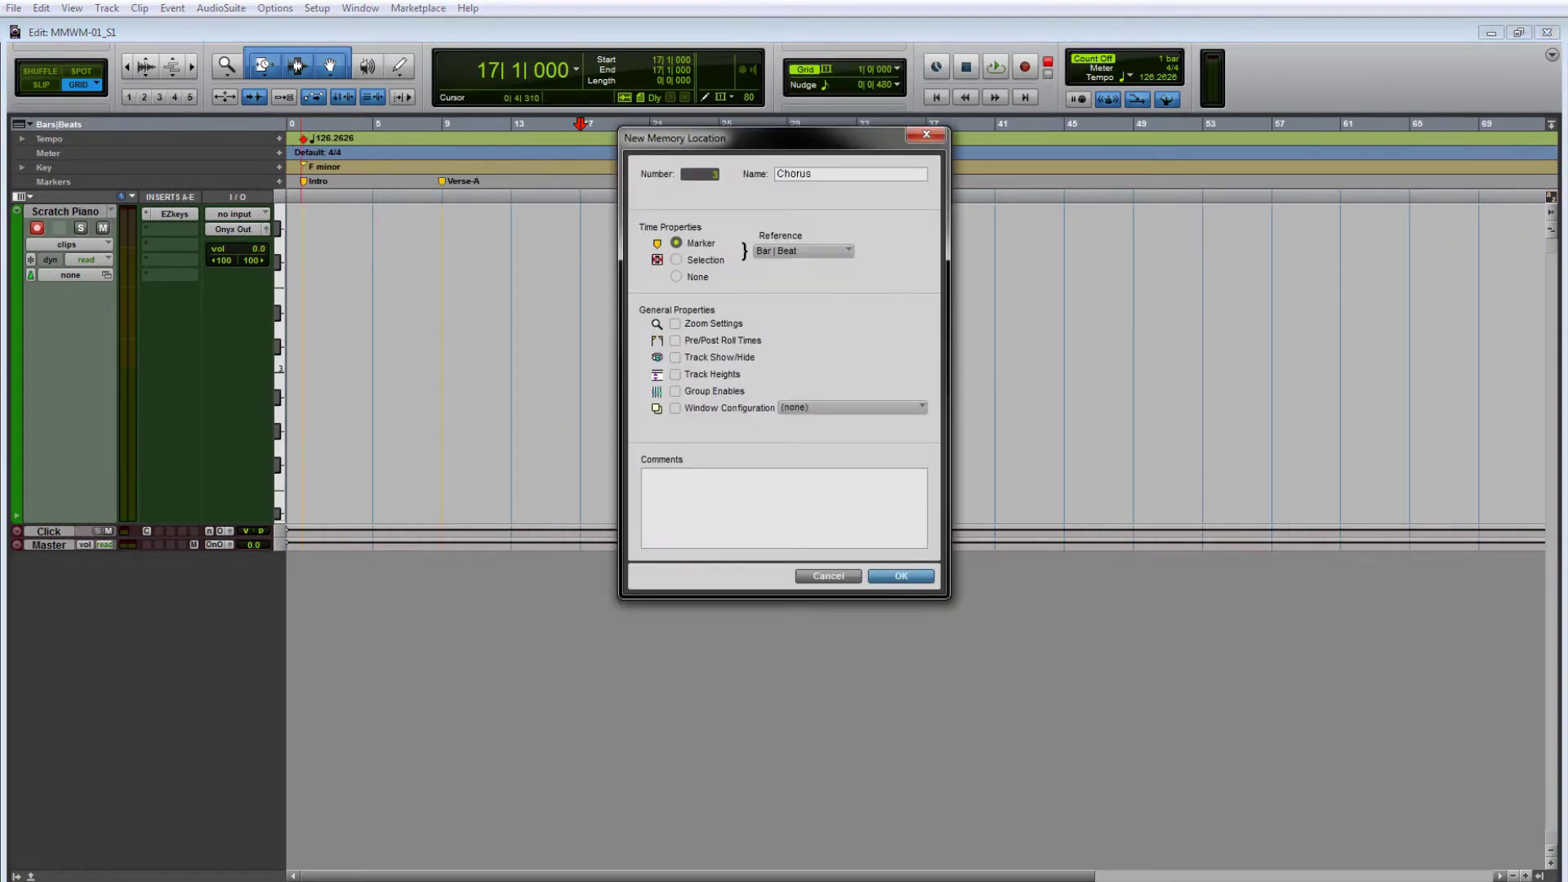
pyautogui.press('Return')
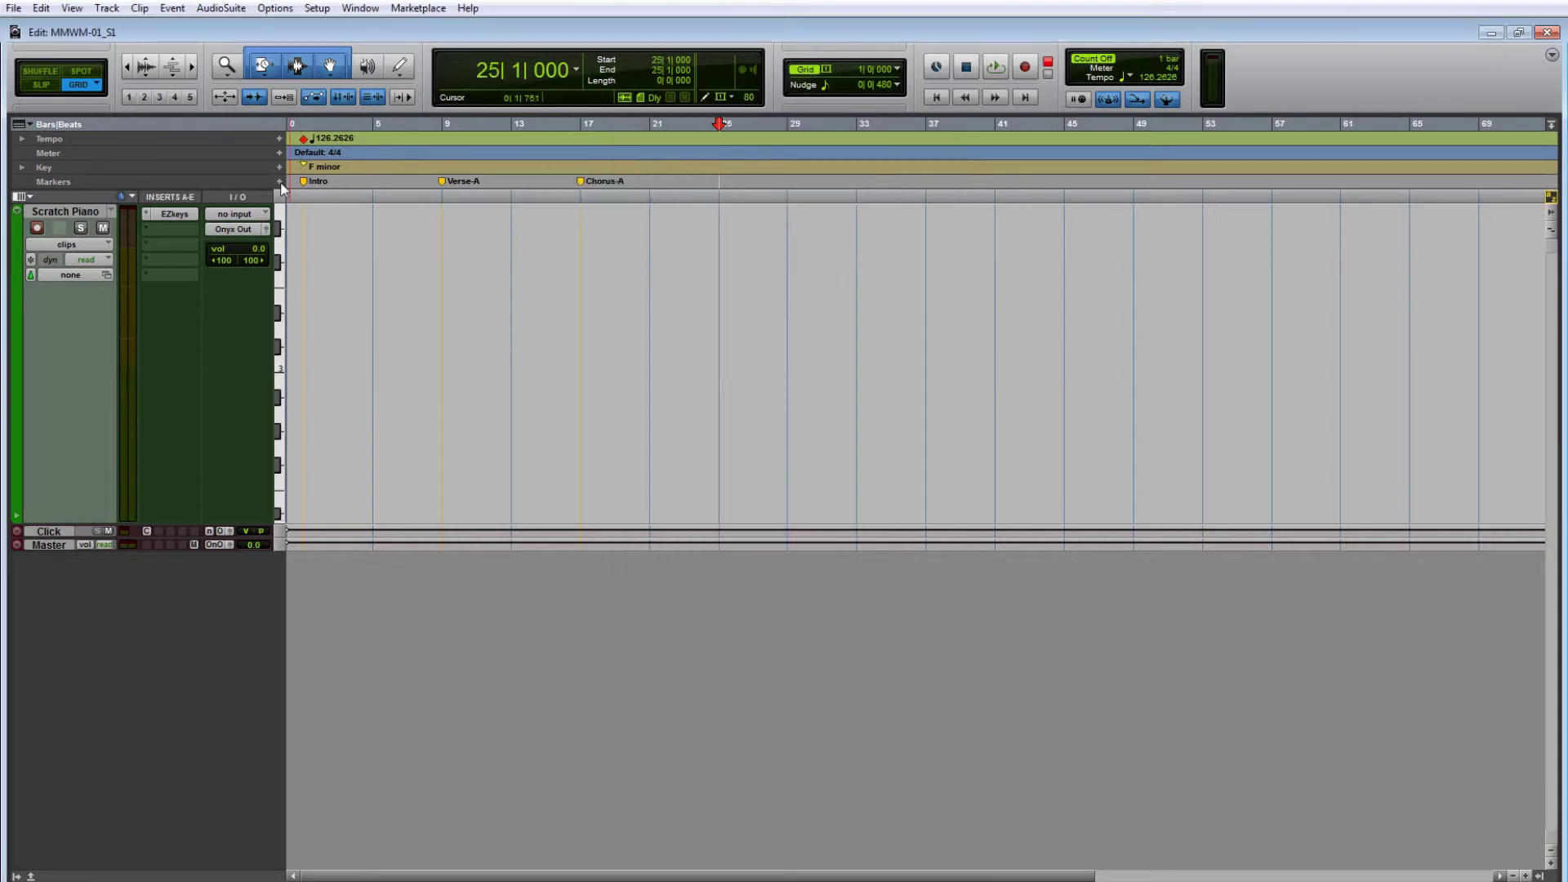
# - Add a "Verse-B (Rap)" marker at bar 25 and a "Pre-B" marker at bar 33
pyautogui.press('KP_Enter')
pyautogui.write('Verse-B (Rap)')
pyautogui.press('Return')
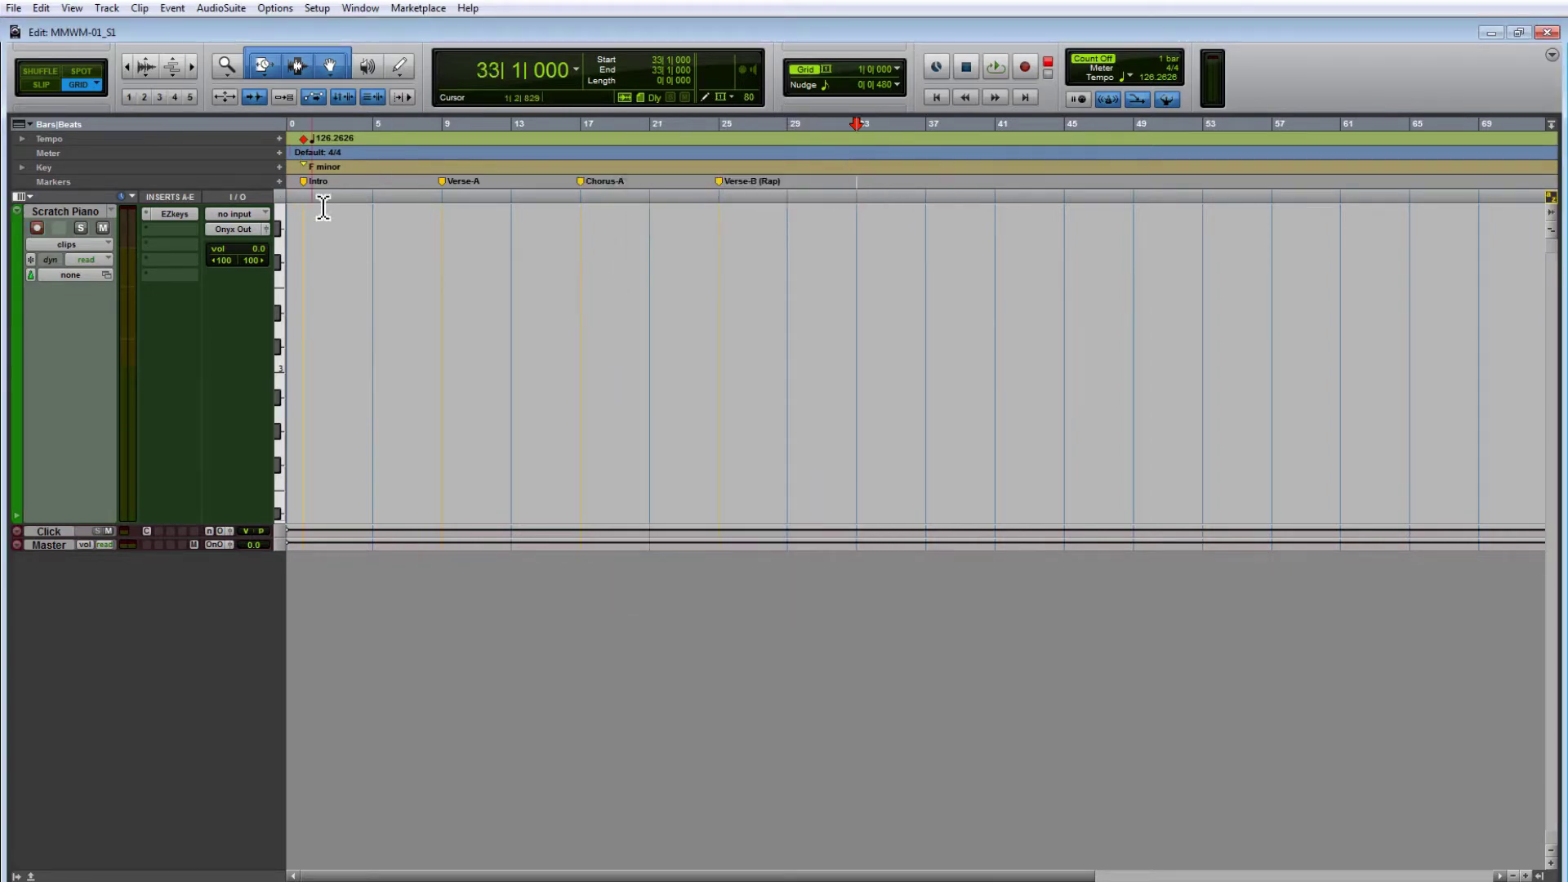
pyautogui.press('KP_Enter')
pyautogui.write('Pre-B')
pyautogui.press('Return')
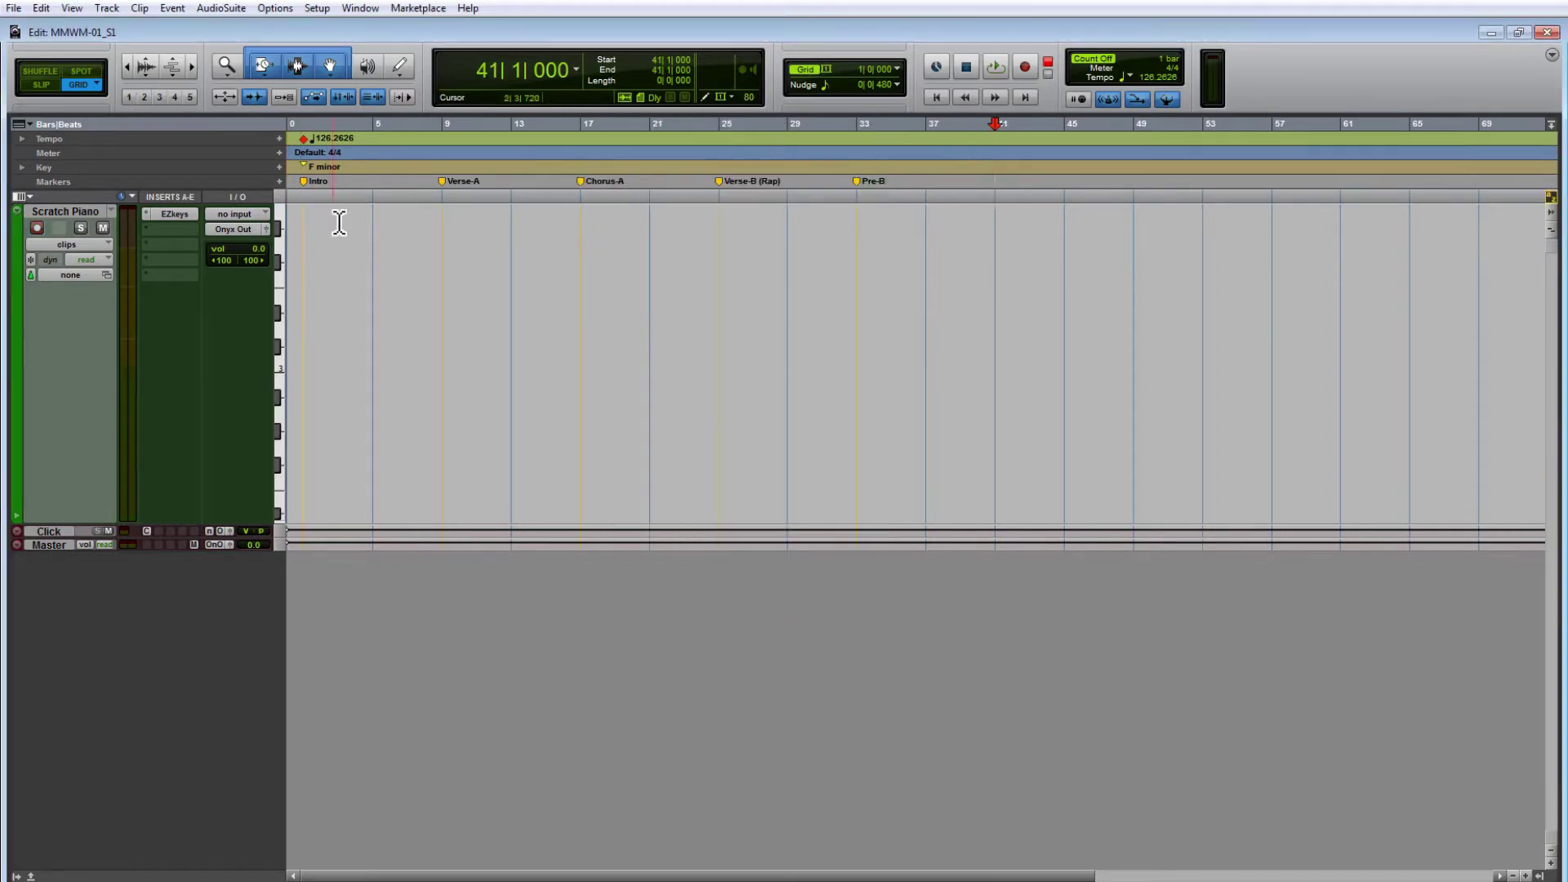
# - Show the Min:Secs ruler and add a "Chorus-B" marker at bar 41
pyautogui.rightClick(226, 133)
pyautogui.click(253, 163)
pyautogui.click(1010, 199)
pyautogui.press('KP_Enter')
pyautogui.write('Chorus-B')
pyautogui.press('Return')
# - Add a "Bridge-C" marker at bar 49
pyautogui.click(1141, 196)
pyautogui.press('KP_Enter')
pyautogui.write('Bri')
pyautogui.press('BackSpace')
pyautogui.press('BackSpace')
pyautogui.press('BackSpace')
pyautogui.write('Bridge-C')
pyautogui.press('Return')
# - Add a "Chorus-A' [2x]" marker at bar 57
pyautogui.click(1272, 196)
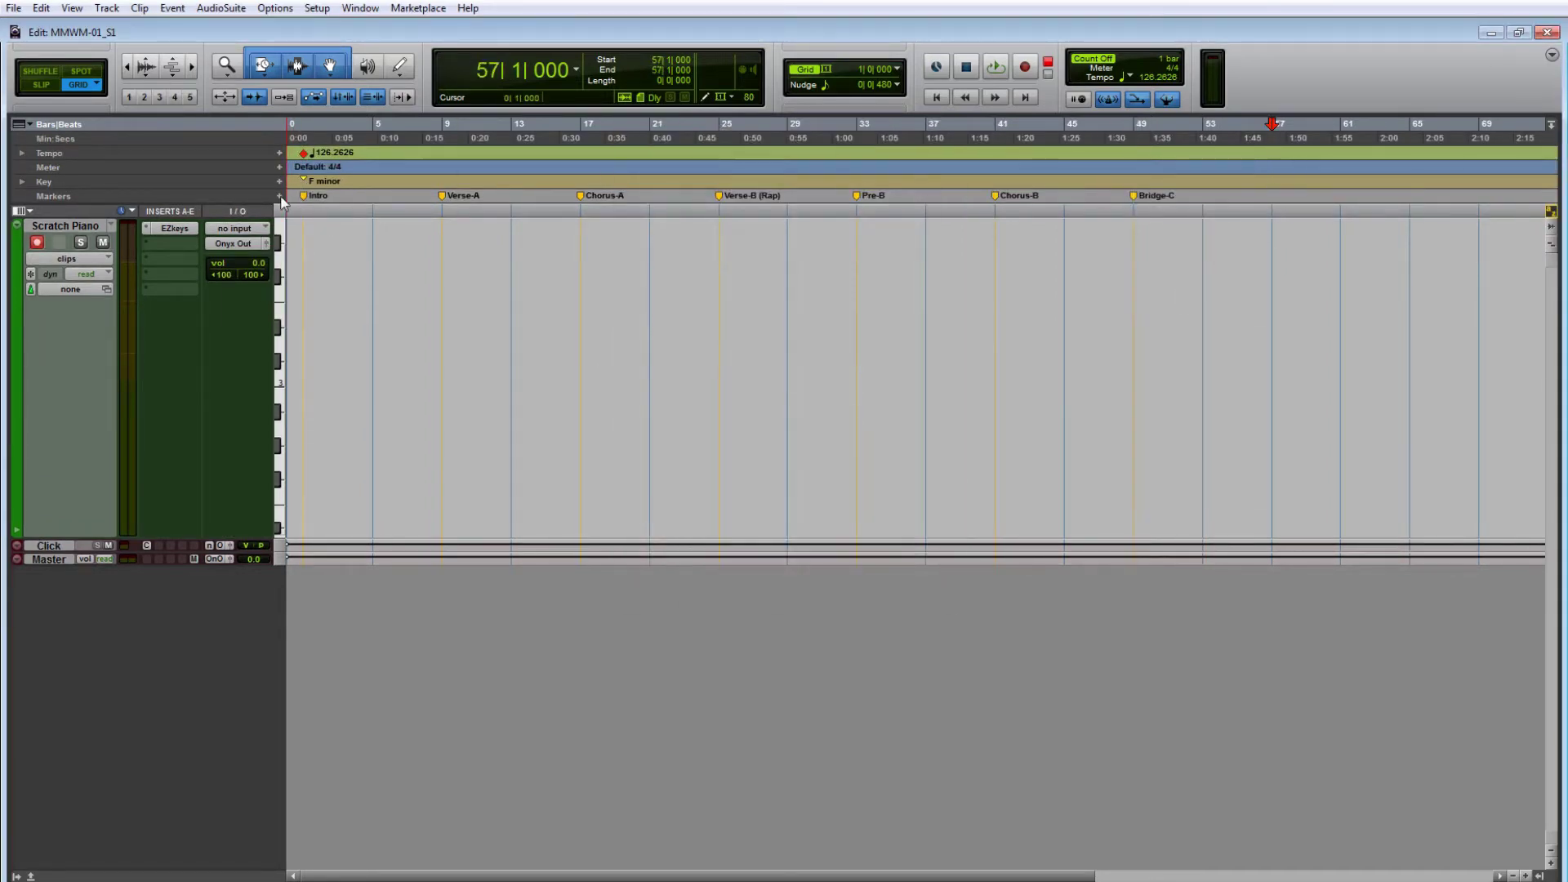
pyautogui.press('KP_Enter')
pyautogui.write("Chorus-A' [2x]")
pyautogui.press('Return')
# - Add an "Outro" marker after the repeated final chorus section
pyautogui.hscroll(10, 816, 280)
pyautogui.click(897, 196)
pyautogui.press('KP_Enter')
pyautogui.write('Outro')
pyautogui.press('Return')
pyautogui.hscroll(-7, 488, 330)
pyautogui.press('r')
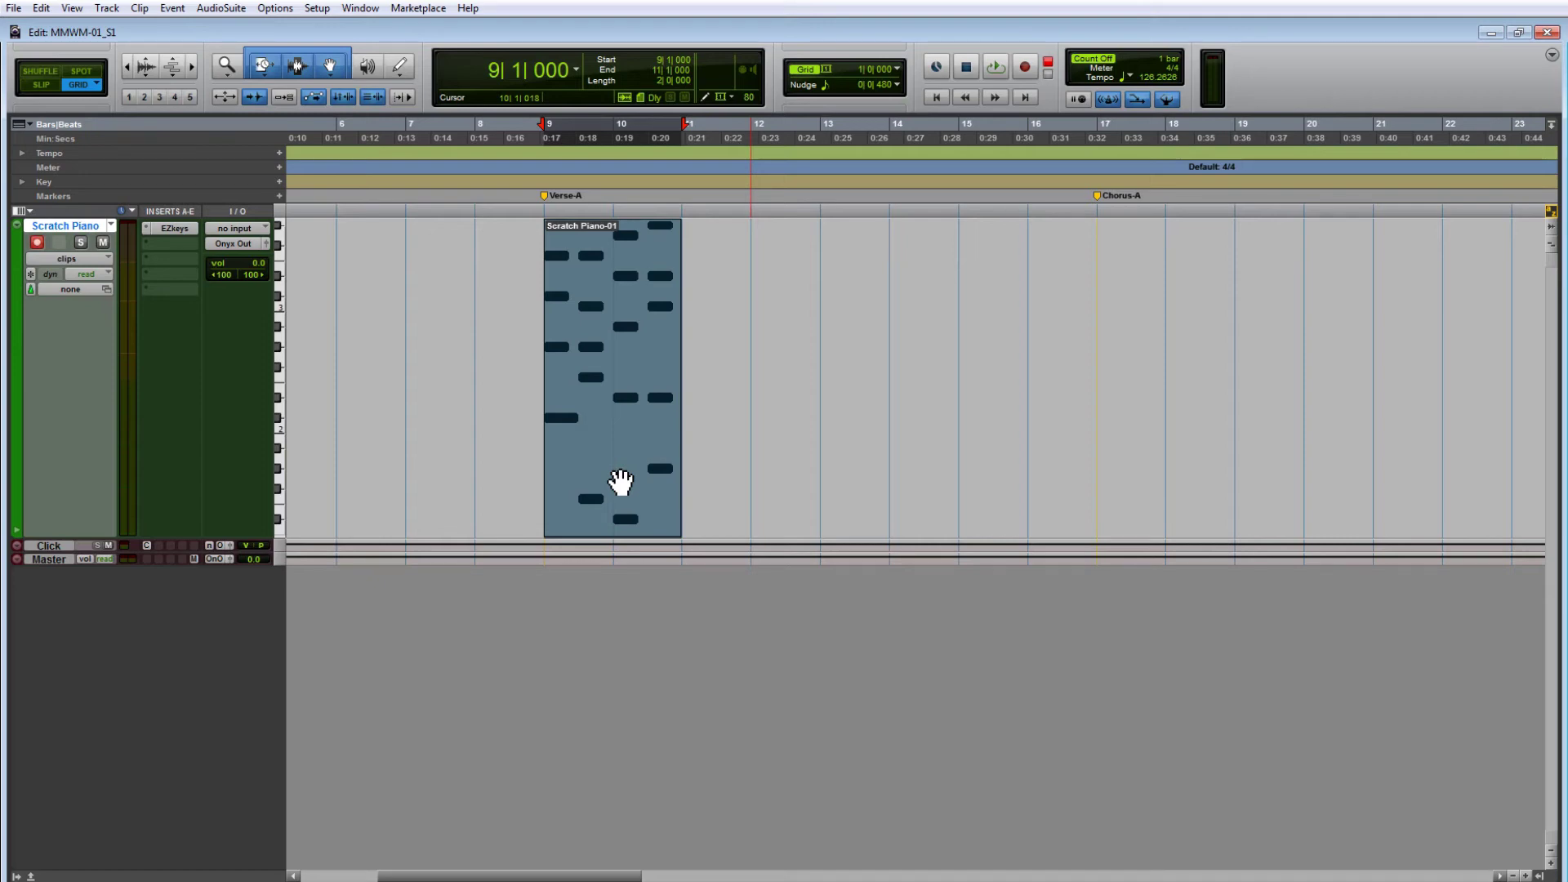
# - Audition the two-bar Scratch Piano clip and time-stretch it to four bars, from bar 9 to bar 13
pyautogui.press('space')
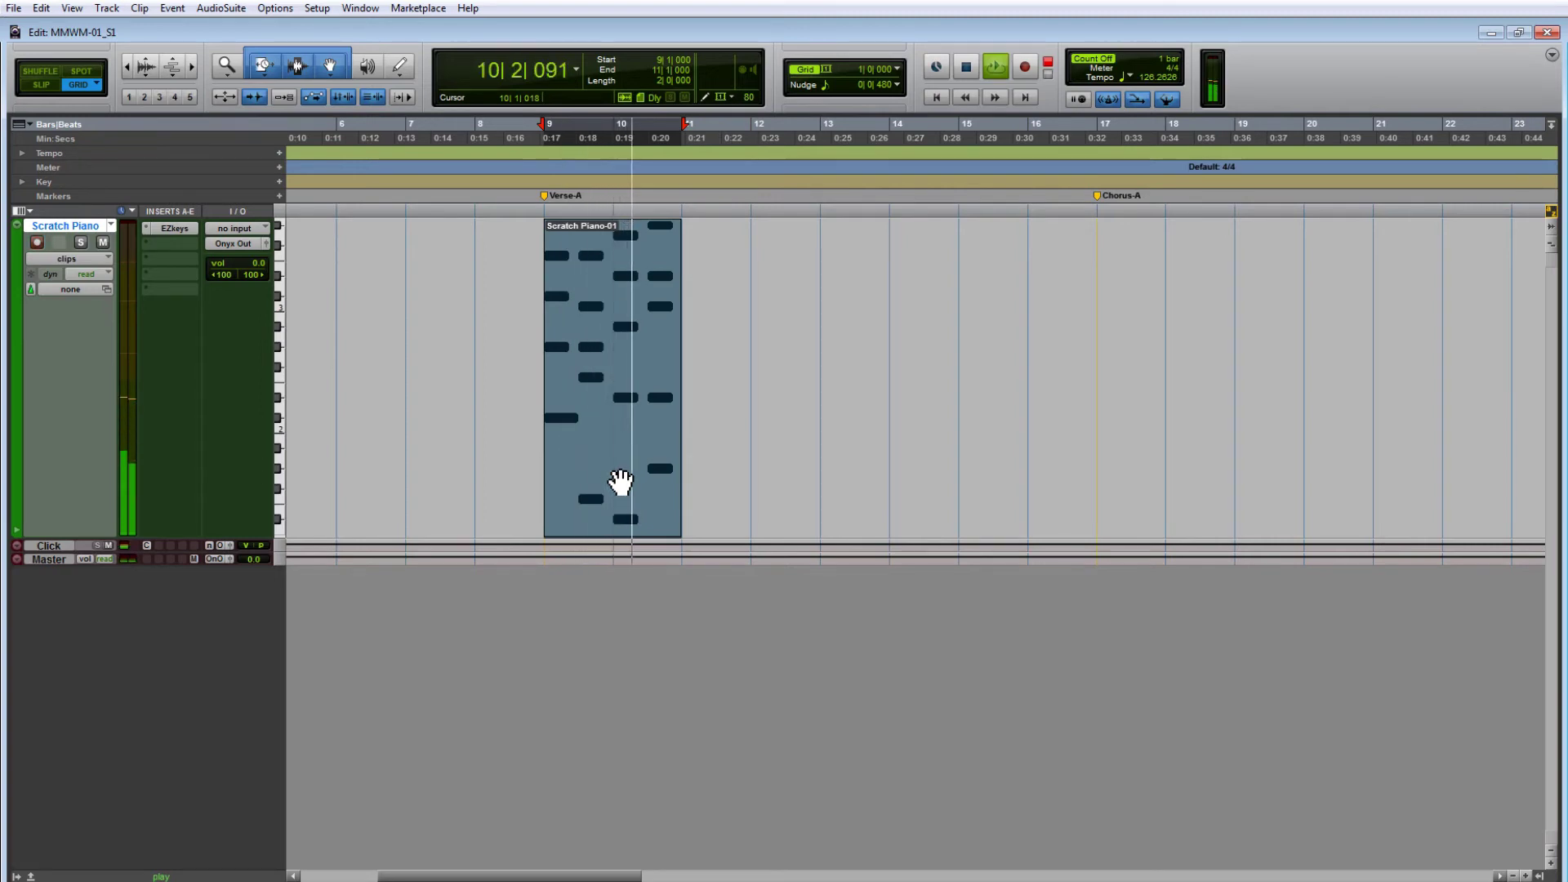
pyautogui.press('space')
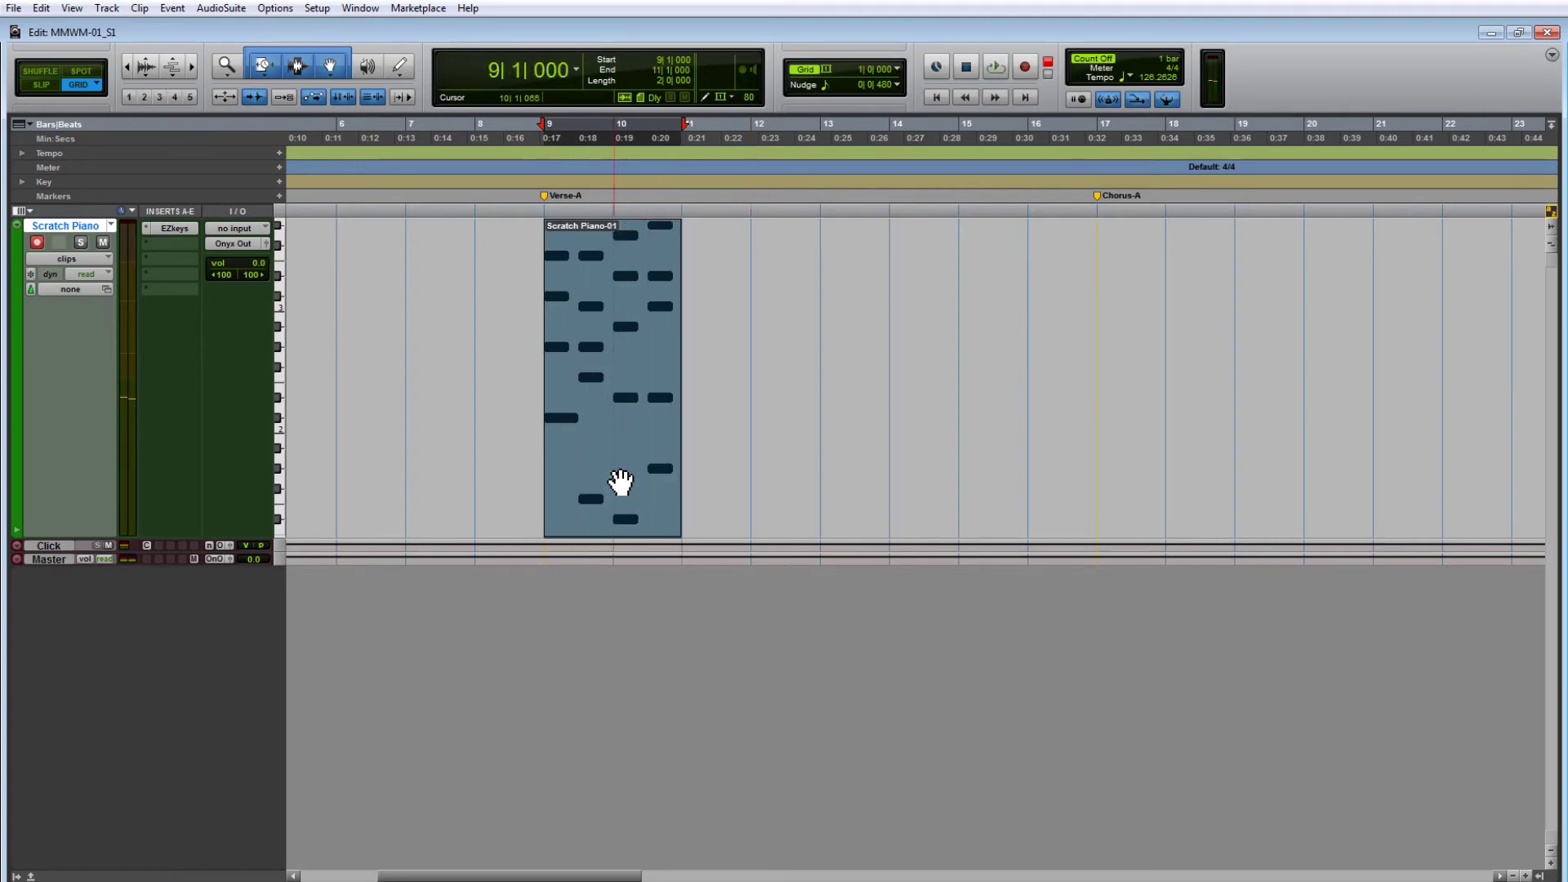
pyautogui.moveTo(691, 368); pyautogui.dragTo(848, 381)
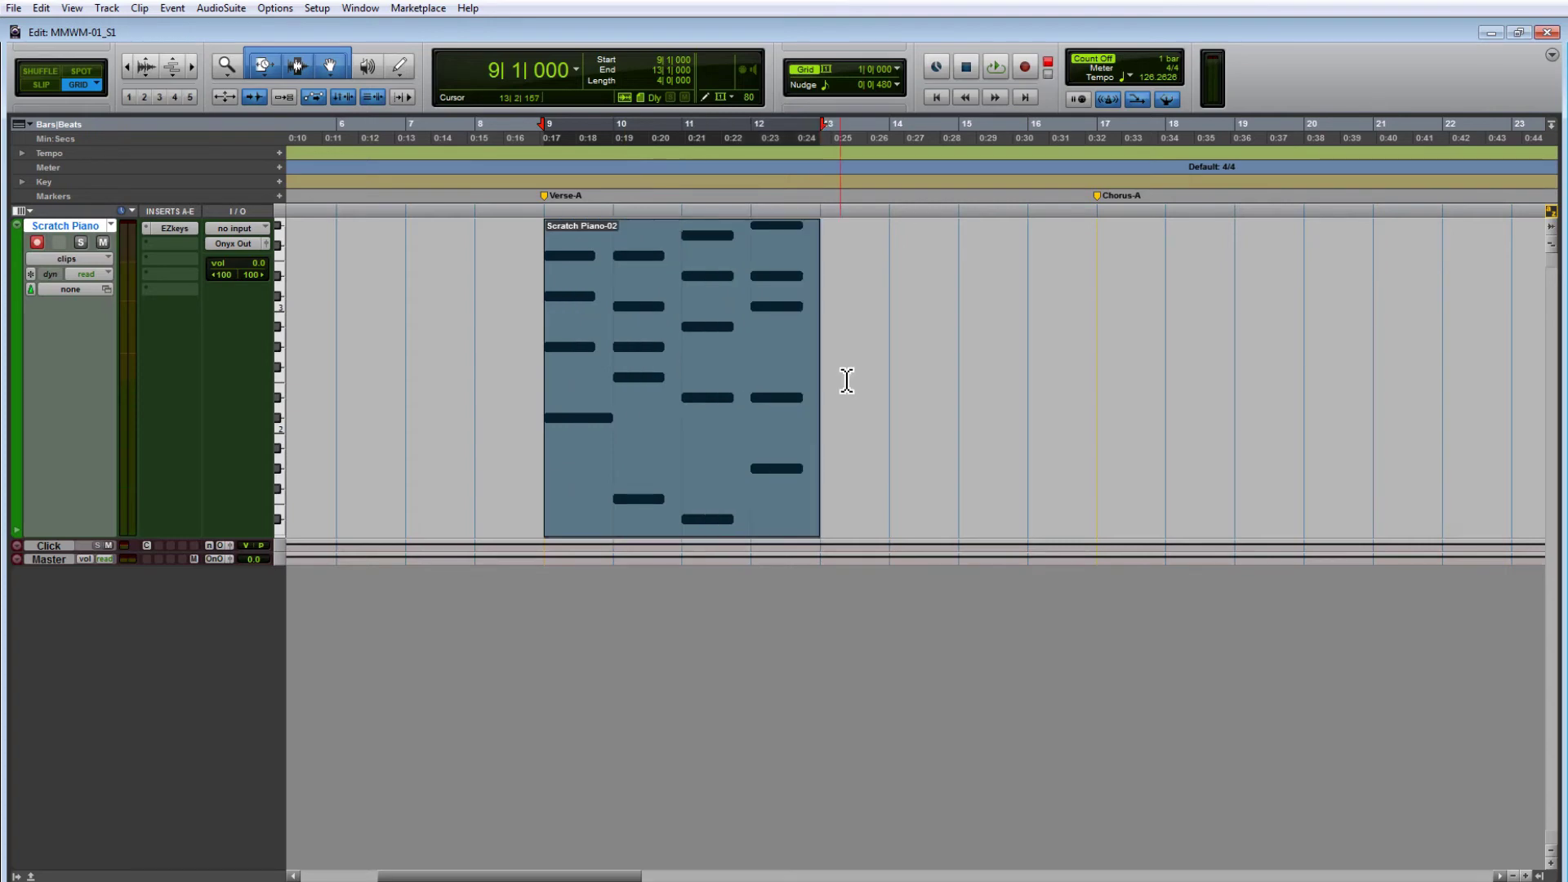
# - Audition the four-bar Scratch Piano clip, time-compress it to two bars ending at bar 11, and play the result
pyautogui.press('space')
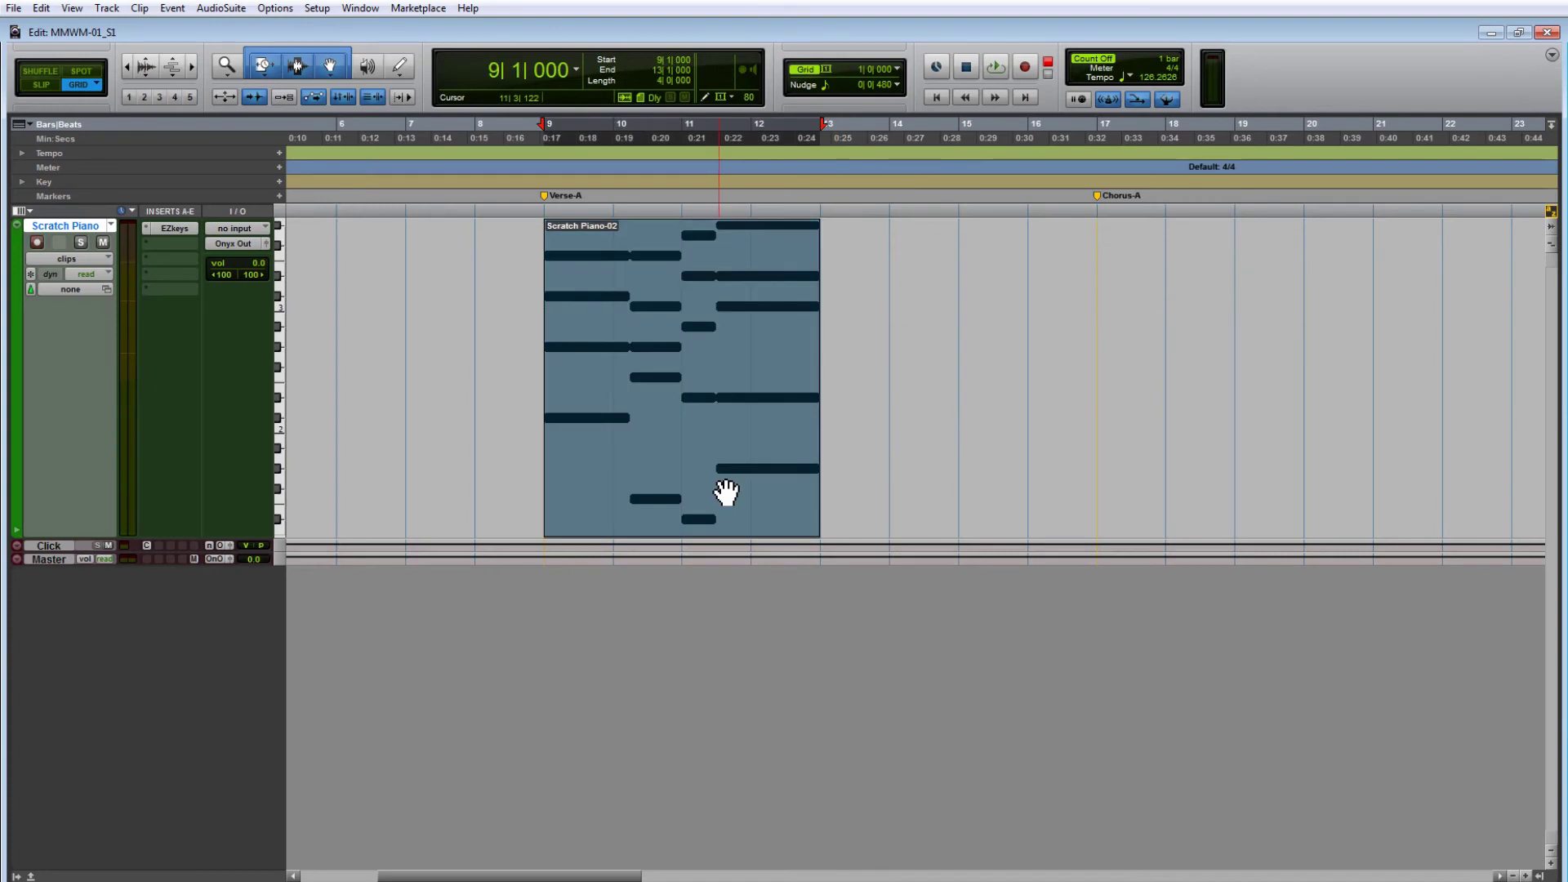
pyautogui.press('space')
pyautogui.moveTo(819, 349); pyautogui.dragTo(702, 371)
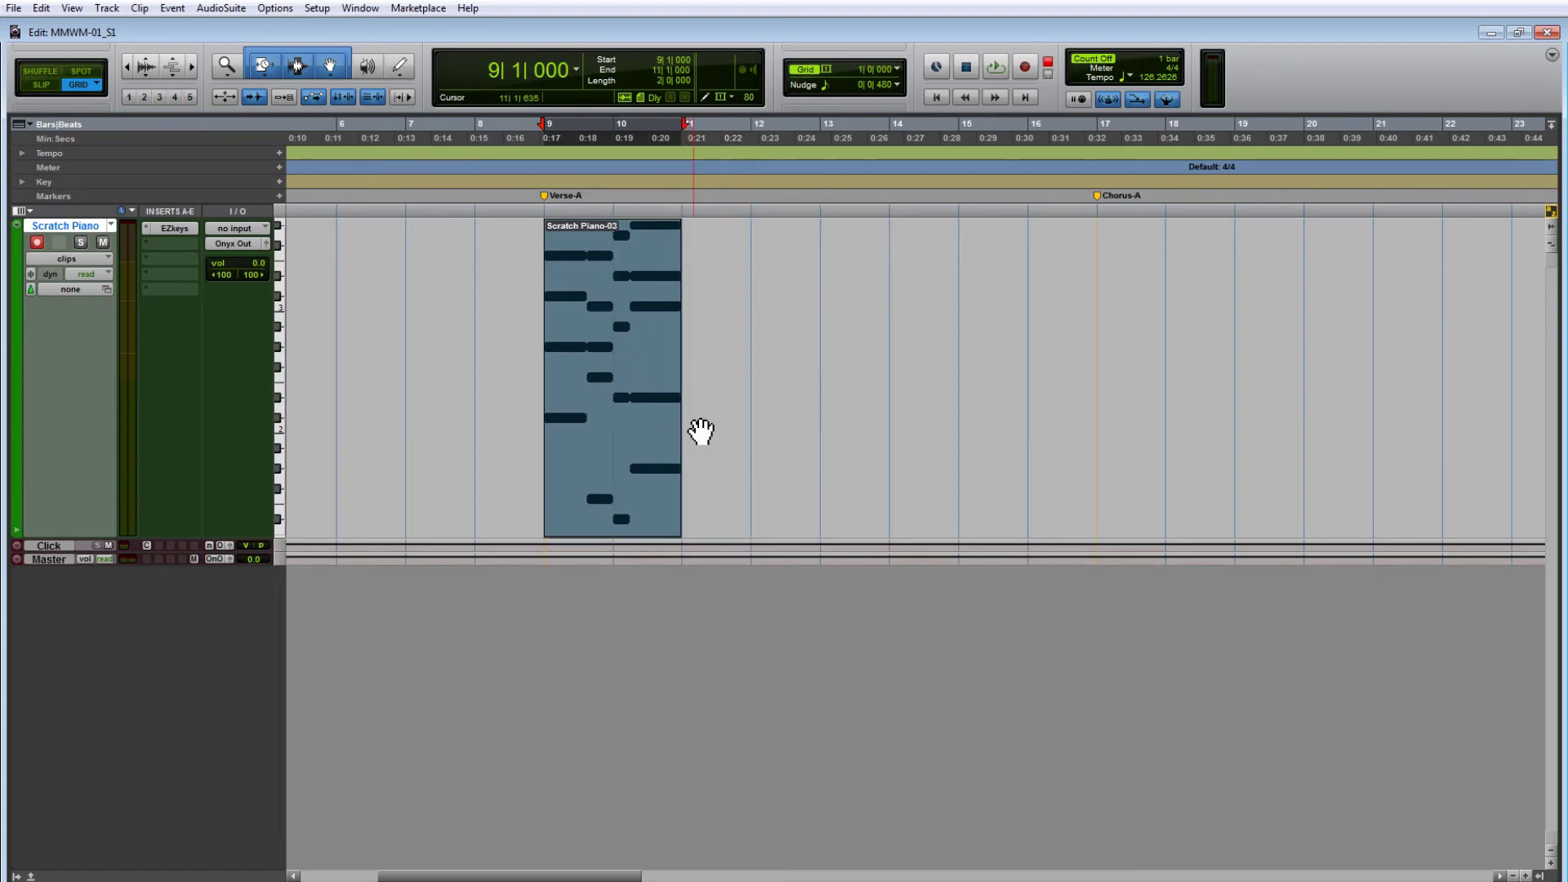
pyautogui.press('space')
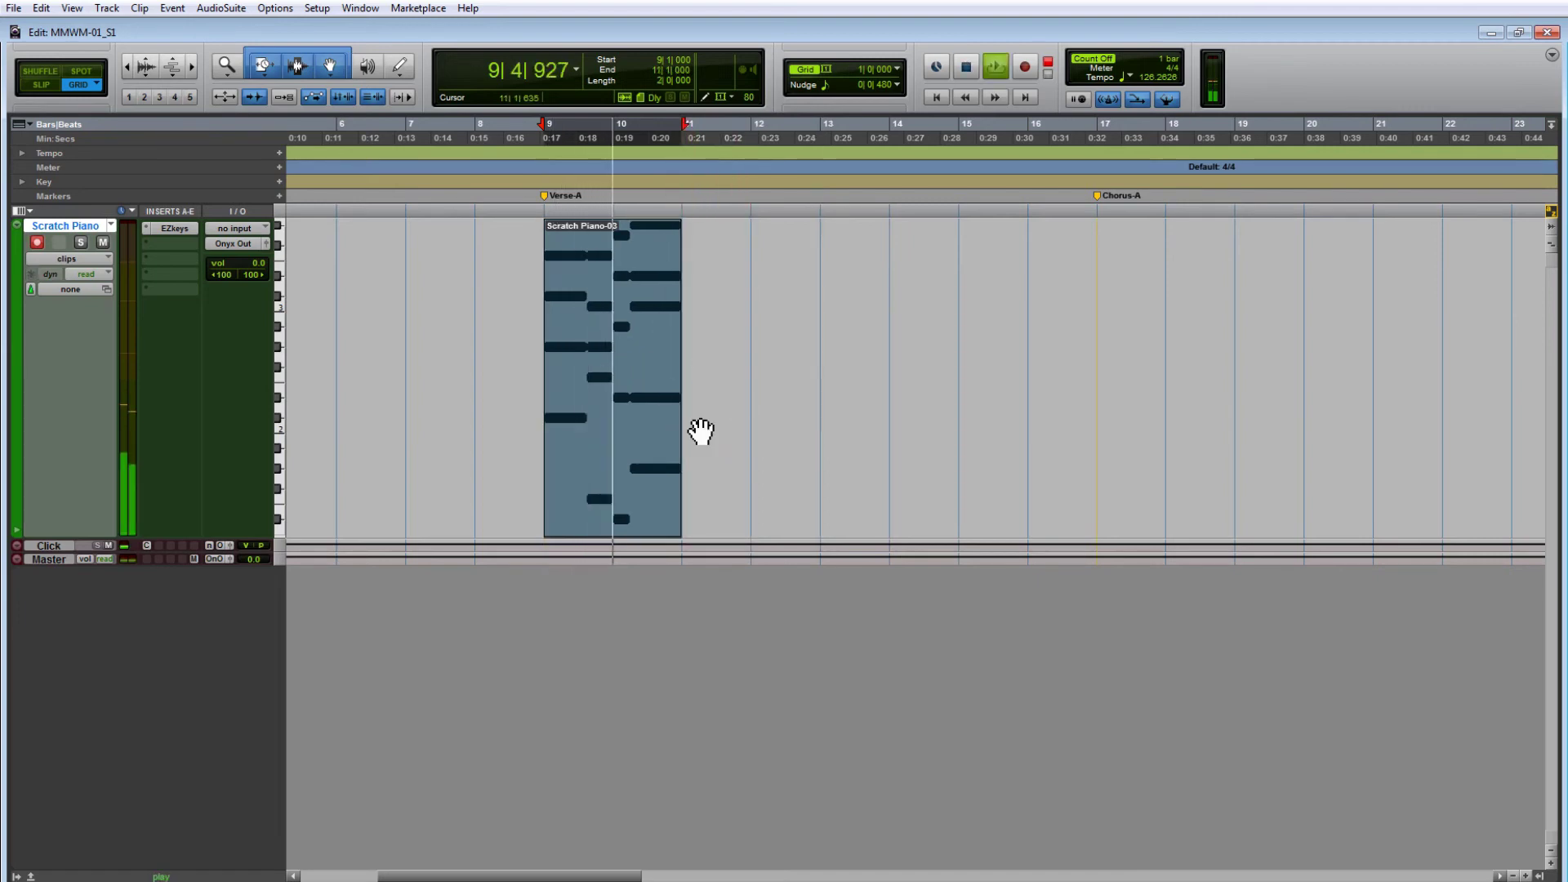